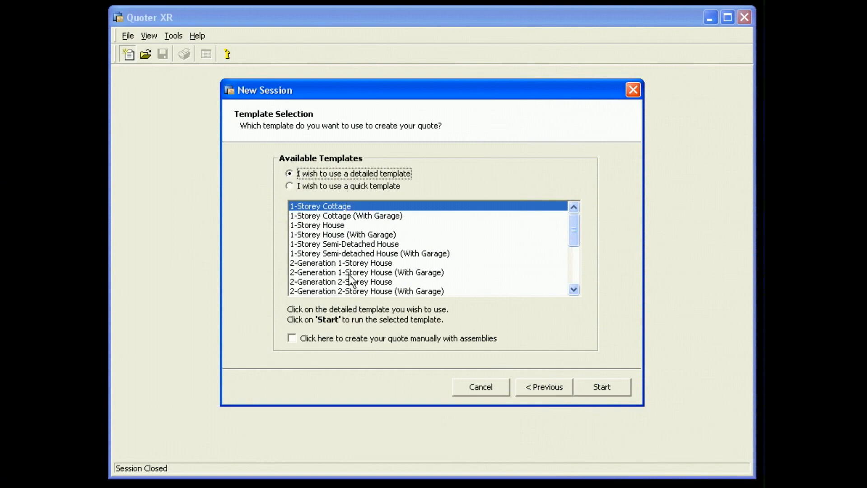
Step: Start the new quote session from the detailed template 1-Storey House (With Garage)
mouse_move(573, 222)
mouse_down()
mouse_move(568, 275)
mouse_move(572, 220)
mouse_up()
click(335, 234)
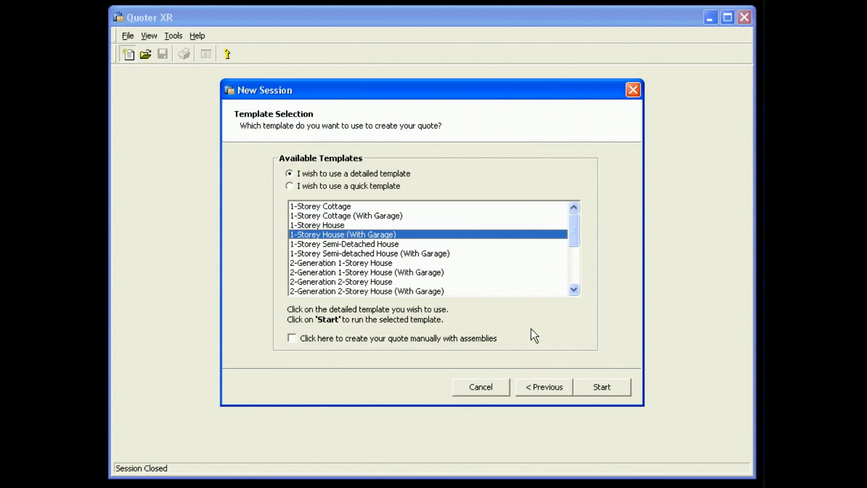
click(602, 387)
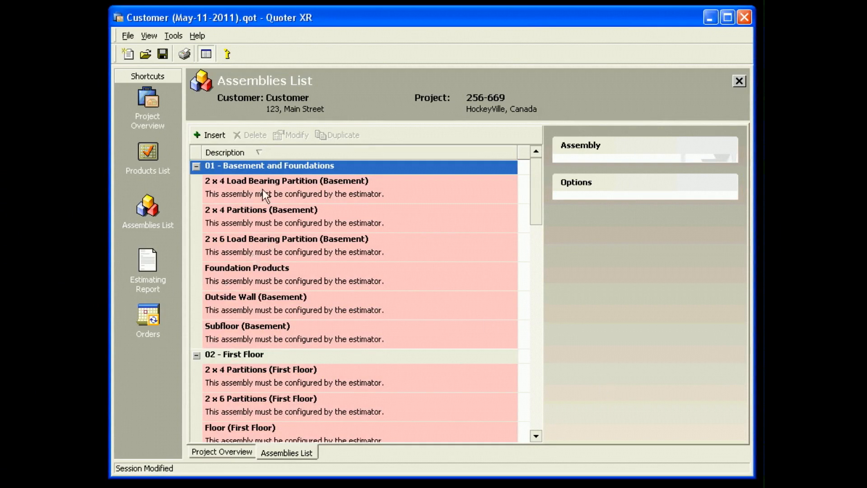
Step: Look through the assemblies list by section, from Basement and Foundations and First Floor to Roof and Garage
click(281, 357)
click(229, 167)
drag(539, 181, 540, 286)
click(304, 207)
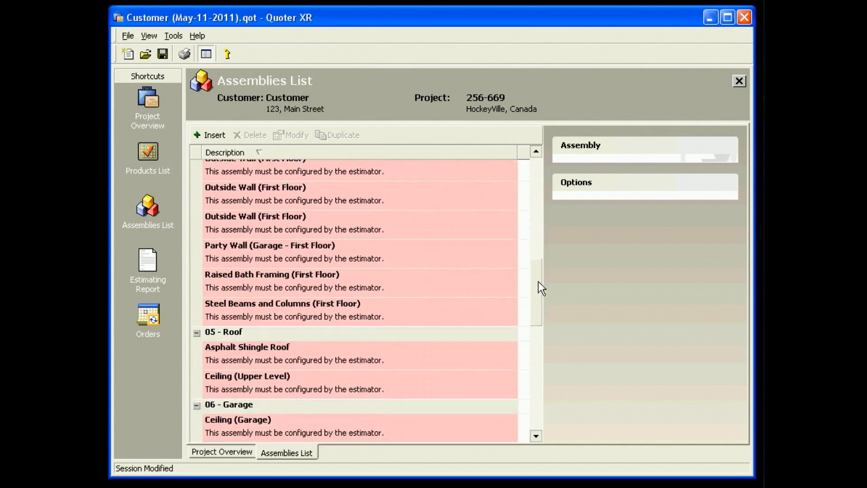
click(371, 336)
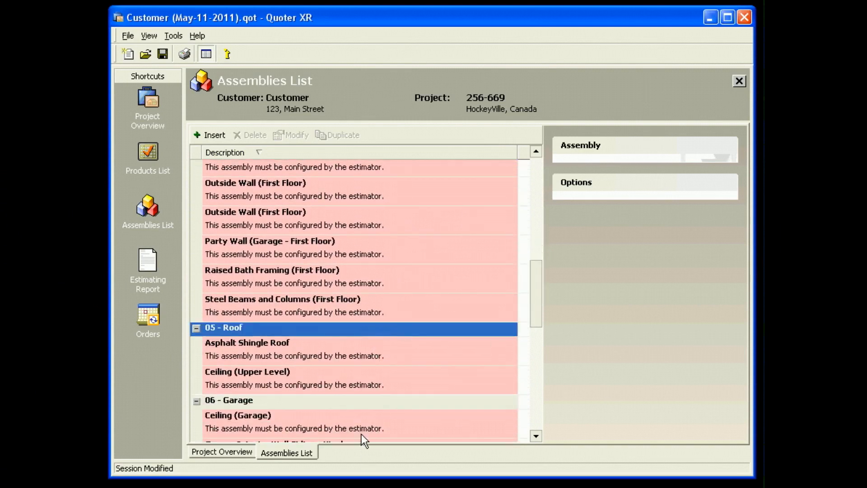
click(347, 402)
drag(540, 288, 532, 181)
click(367, 310)
click(358, 405)
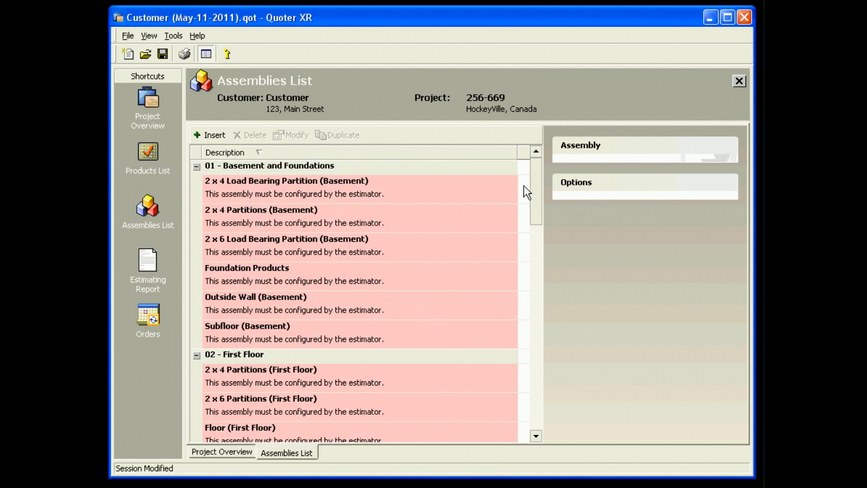
mouse_move(531, 190)
mouse_down()
mouse_move(533, 268)
mouse_move(535, 177)
mouse_up()
Step: Configure the 2 x 4 Partitions (Basement) assembly with its matching configuration, including doors and trims, and accept the default wall structure options
click(290, 219)
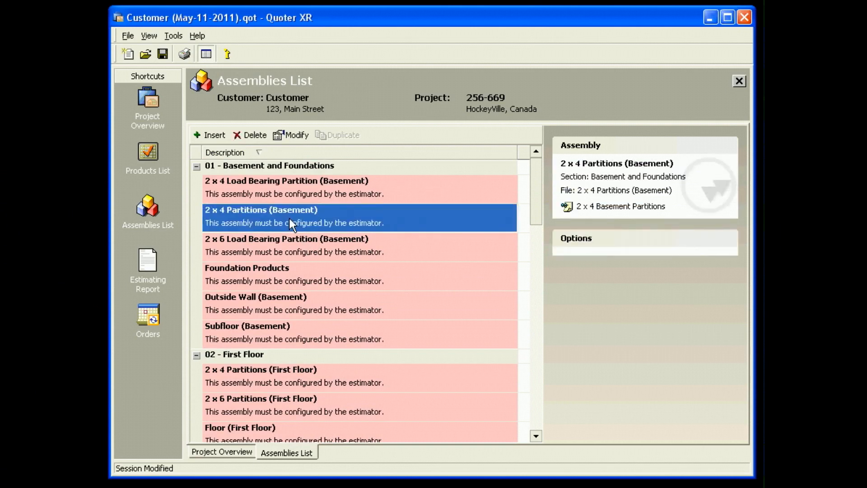
double_click(289, 219)
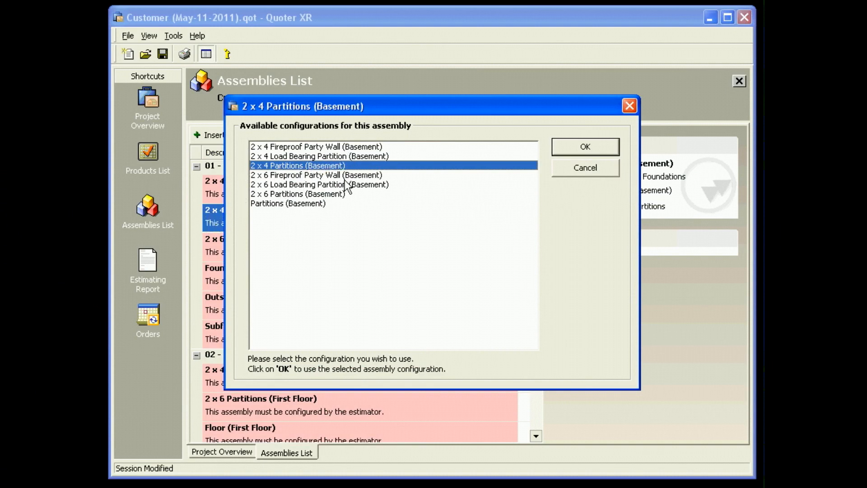
click(572, 146)
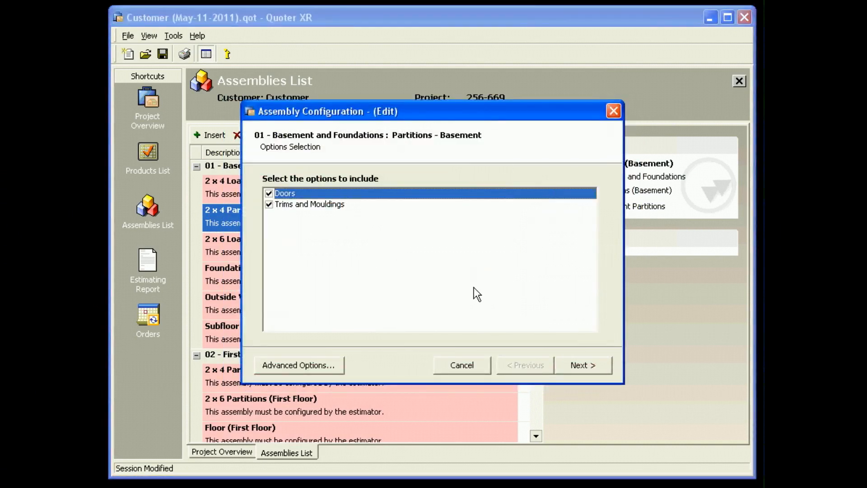
click(580, 365)
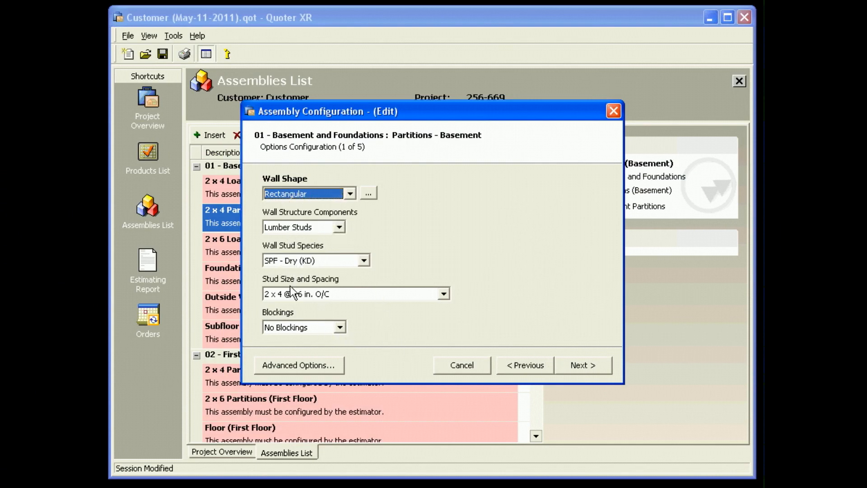
click(582, 366)
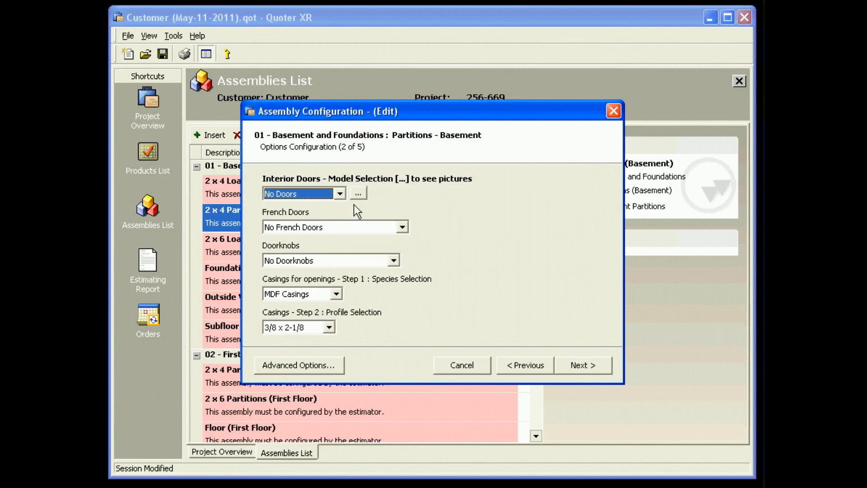
Step: Choose the Colonist model for the basement partition's interior doors from the door pictures
click(360, 194)
click(502, 255)
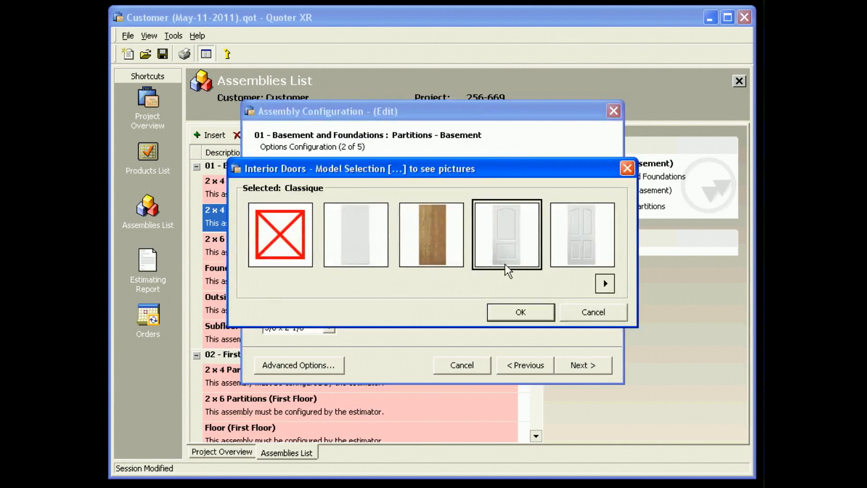
click(606, 283)
click(606, 283)
click(606, 284)
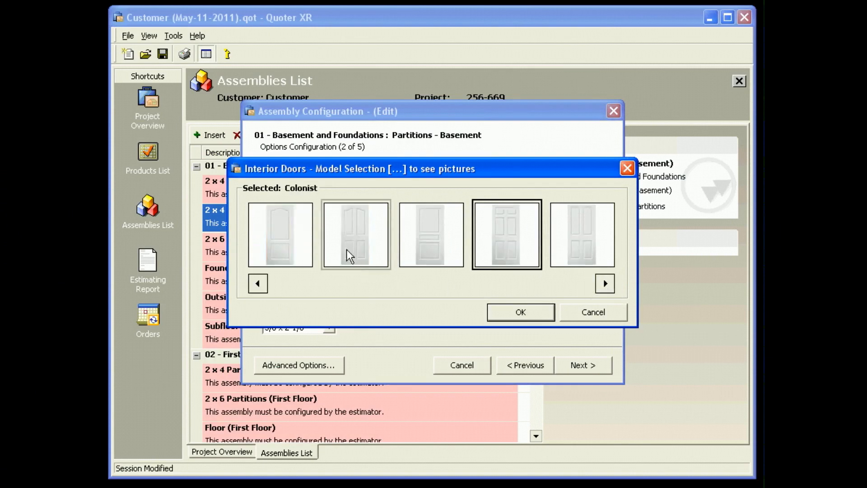
click(511, 313)
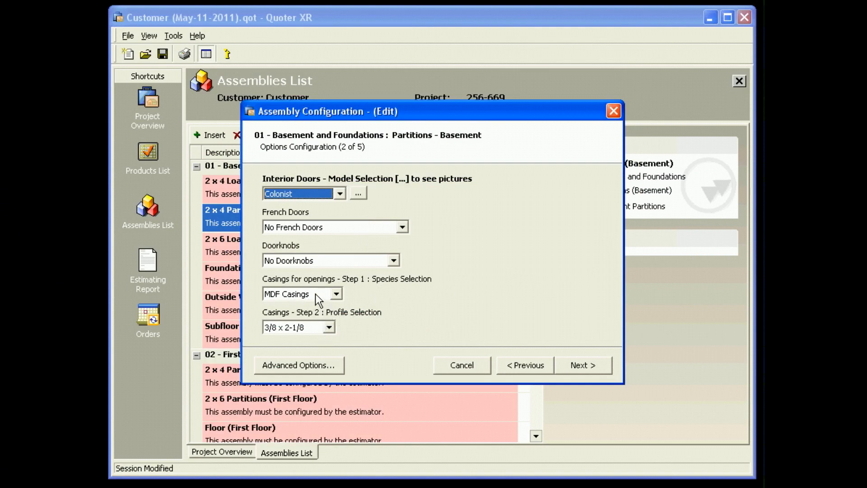
Step: Accept the remaining door and casing options and set the Side A baseboard profile to 5/8 x 4¼ using the profile pictures
click(586, 372)
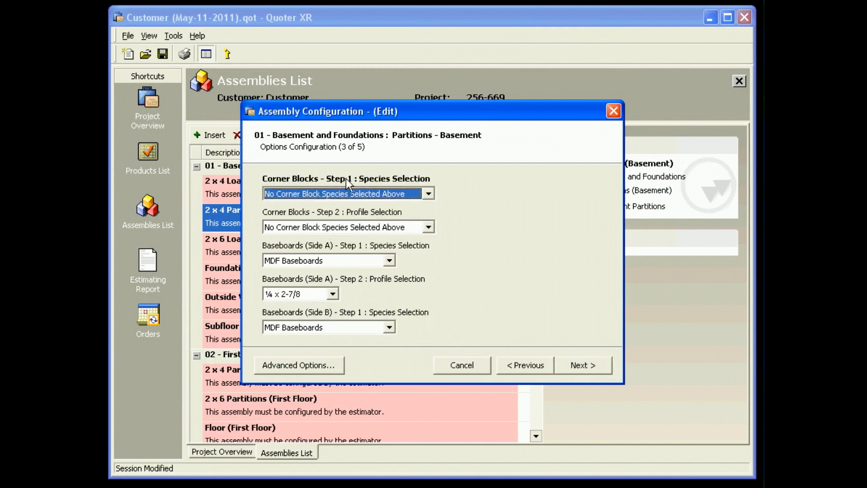
click(310, 294)
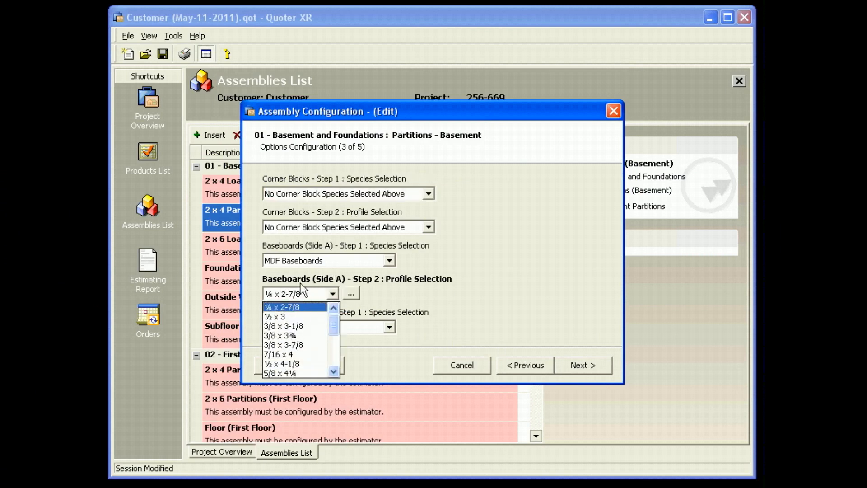
click(349, 292)
click(349, 293)
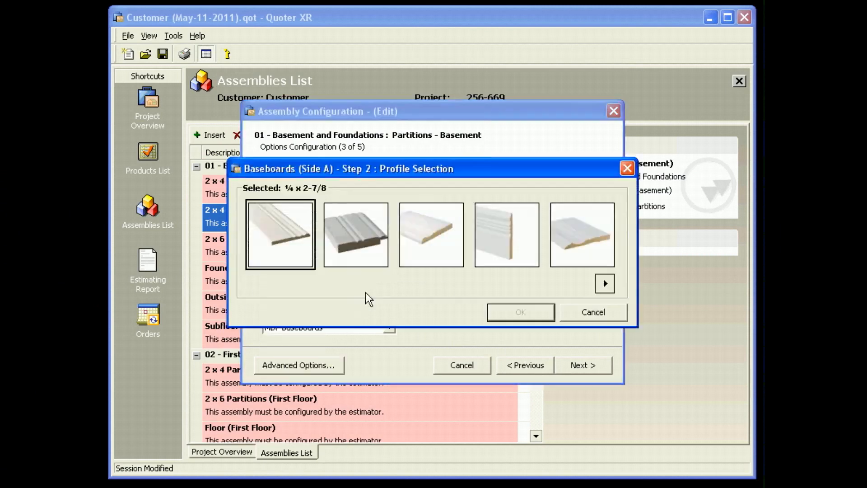
click(604, 283)
click(605, 283)
click(605, 283)
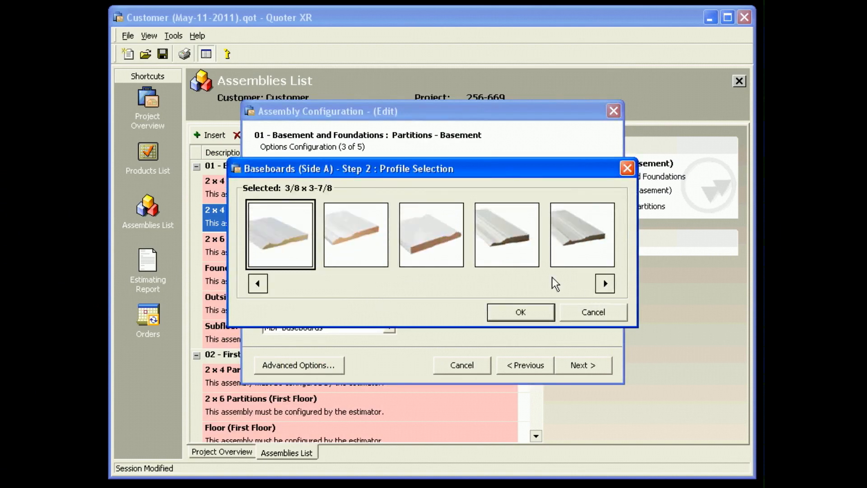
click(505, 251)
click(514, 316)
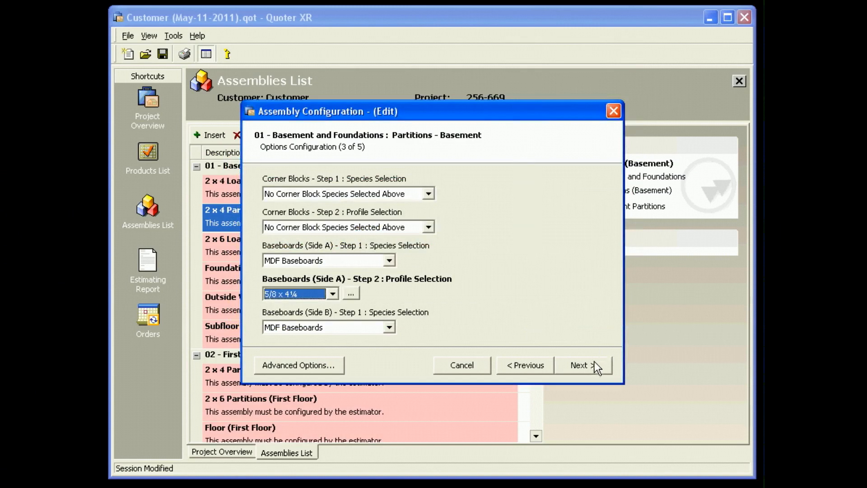
Step: Accept the remaining configuration options and set the rectangular wall's length to 42 and height to 8 linear feet
click(587, 364)
click(587, 363)
click(587, 363)
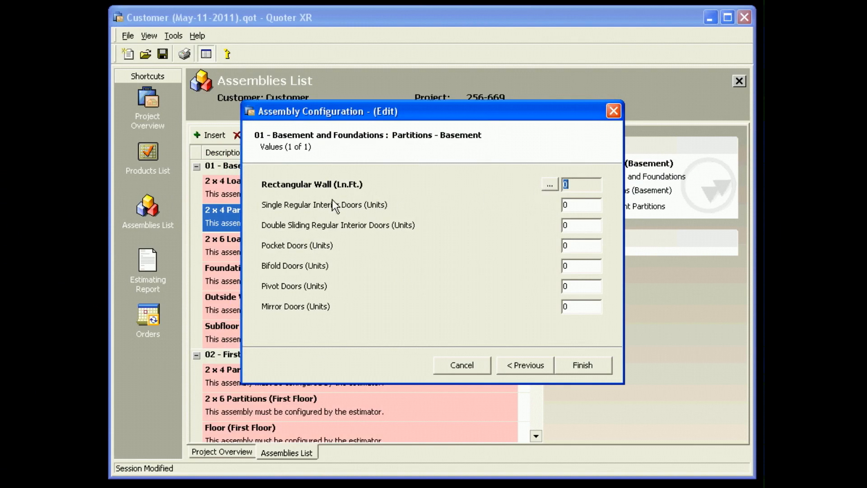
click(549, 185)
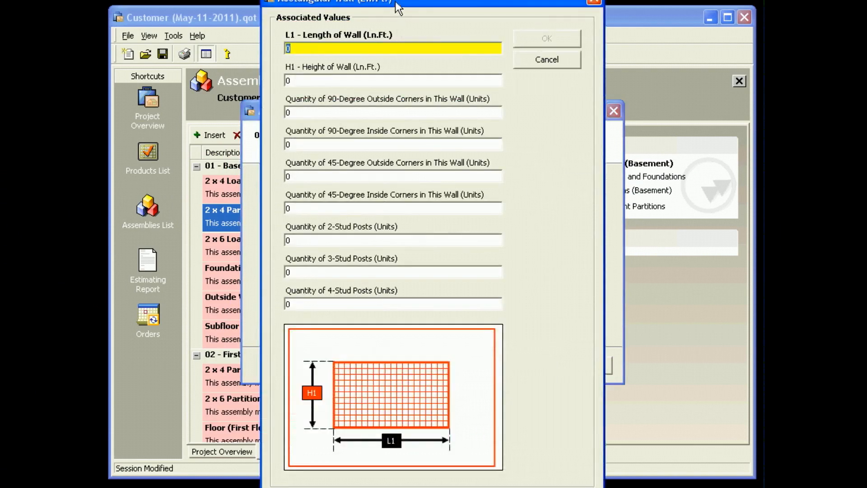
drag(398, 8, 401, 58)
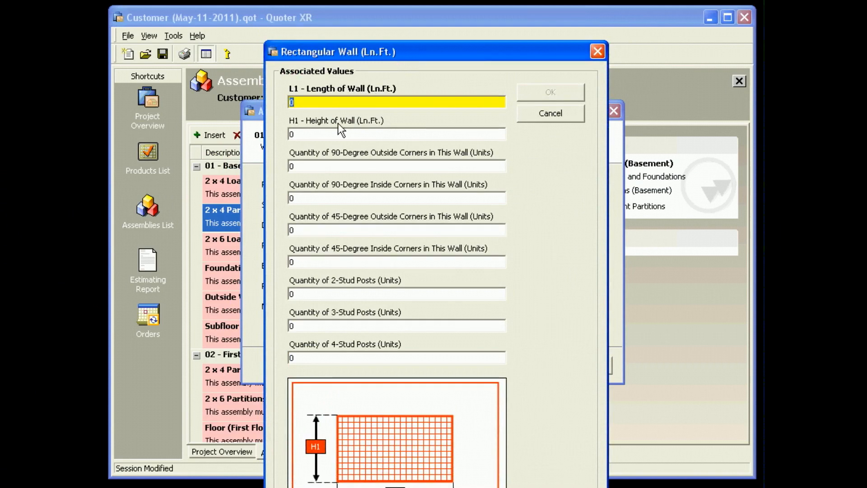
text(42)
click(360, 134)
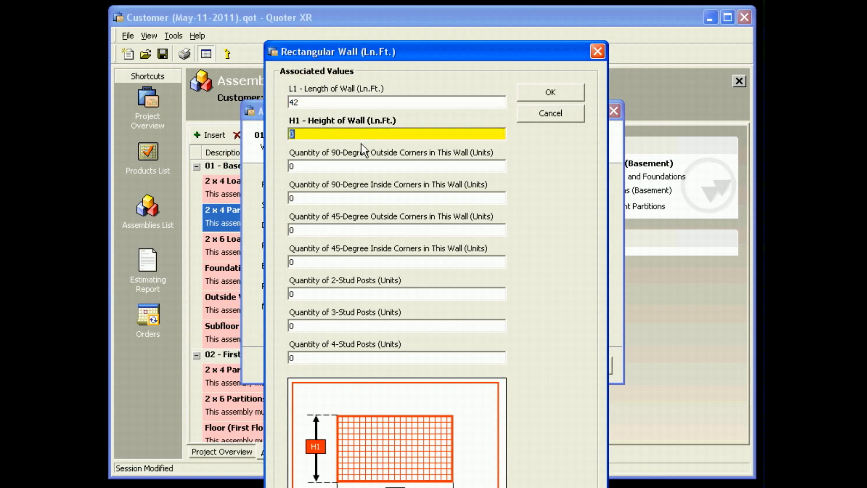
text(8)
click(541, 94)
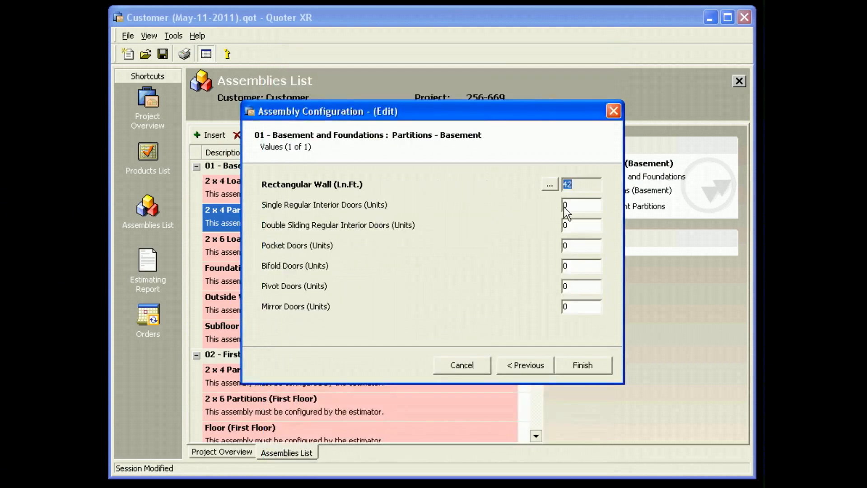
Step: Finish the basement partition configuration, leaving all door quantities at 0
click(565, 207)
click(567, 224)
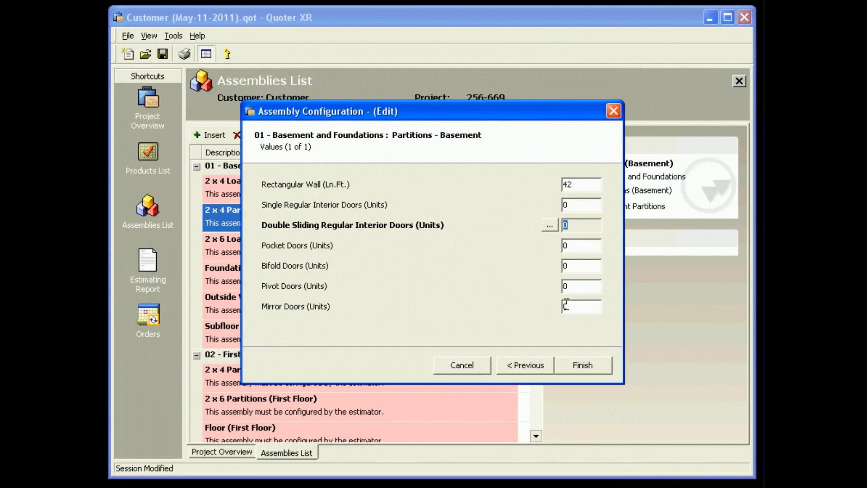
click(577, 362)
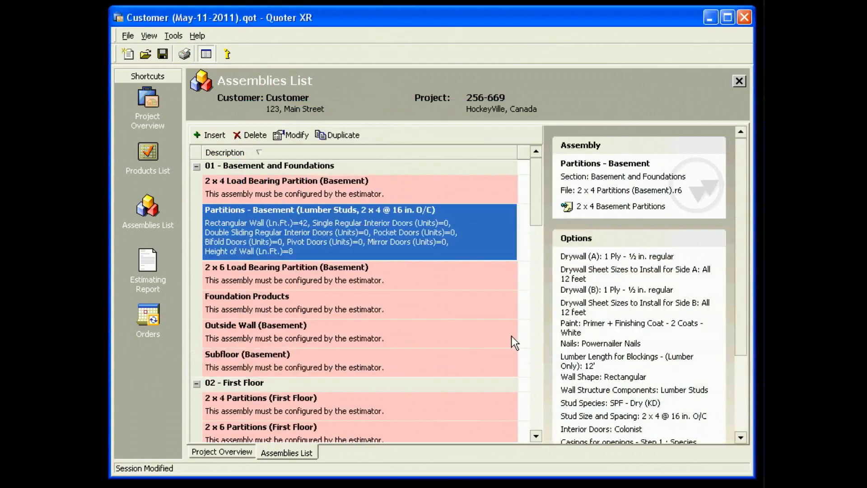
Step: Open the products list to review the materials generated for the configured basement partition
click(335, 276)
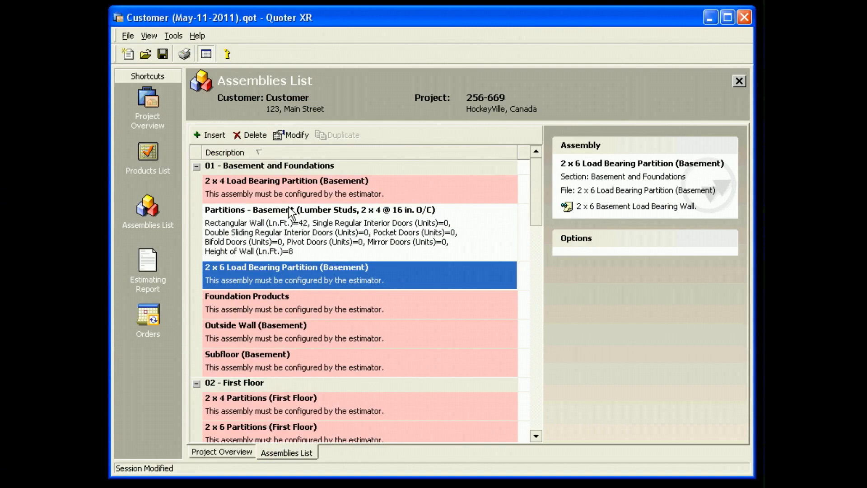
click(148, 153)
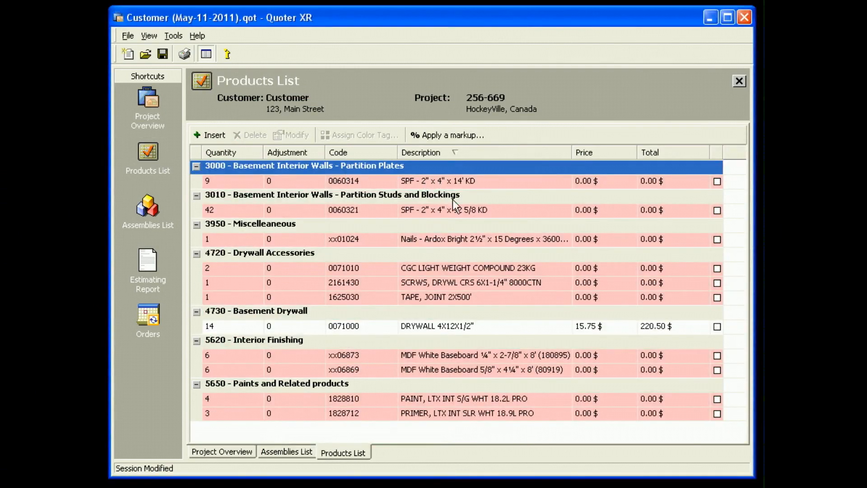